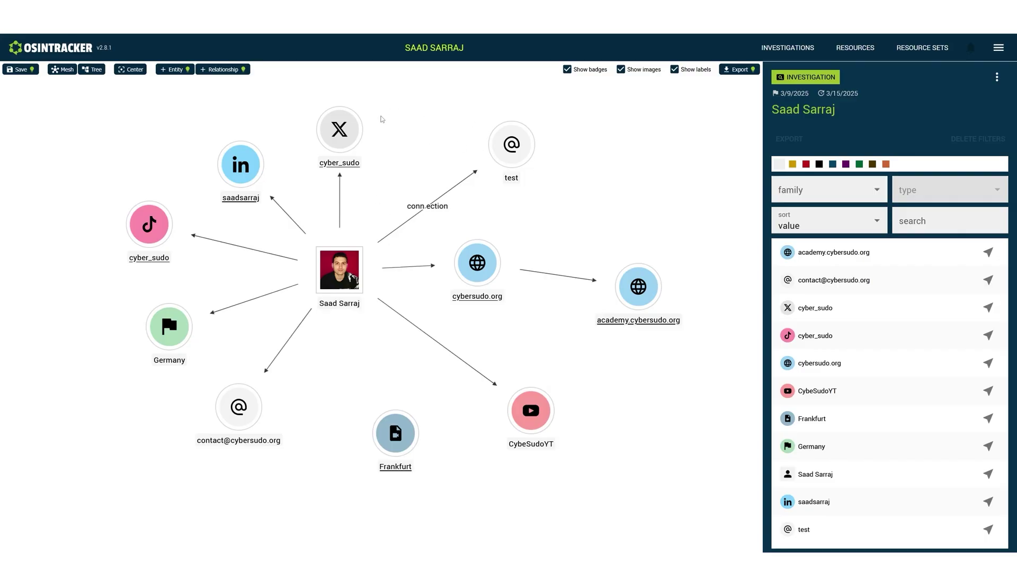
- View the details of the central person entity and its connected LinkedIn and X (Twitter) entities
left_click_drag(382, 119, 392, 129)
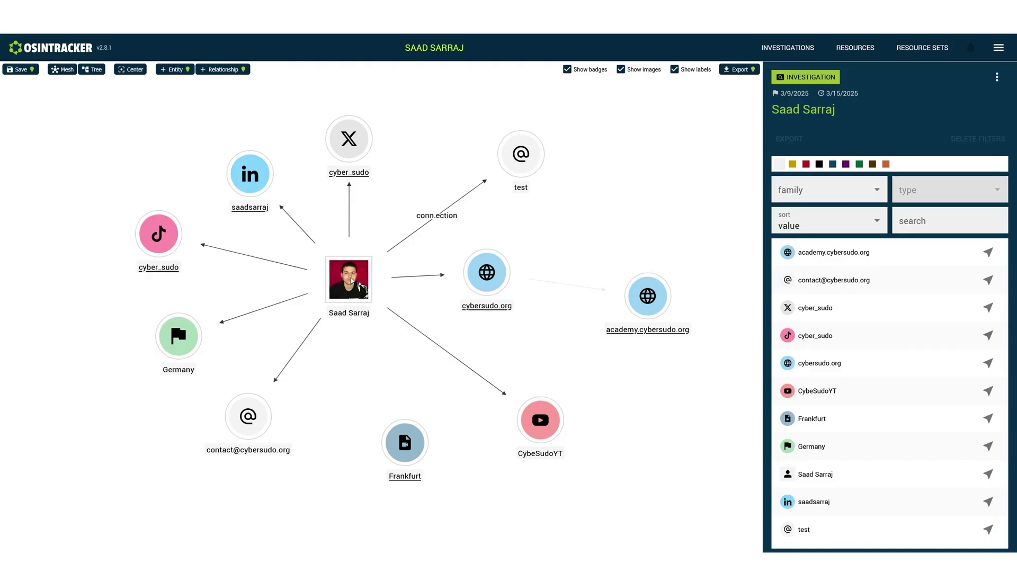
left_click(352, 281)
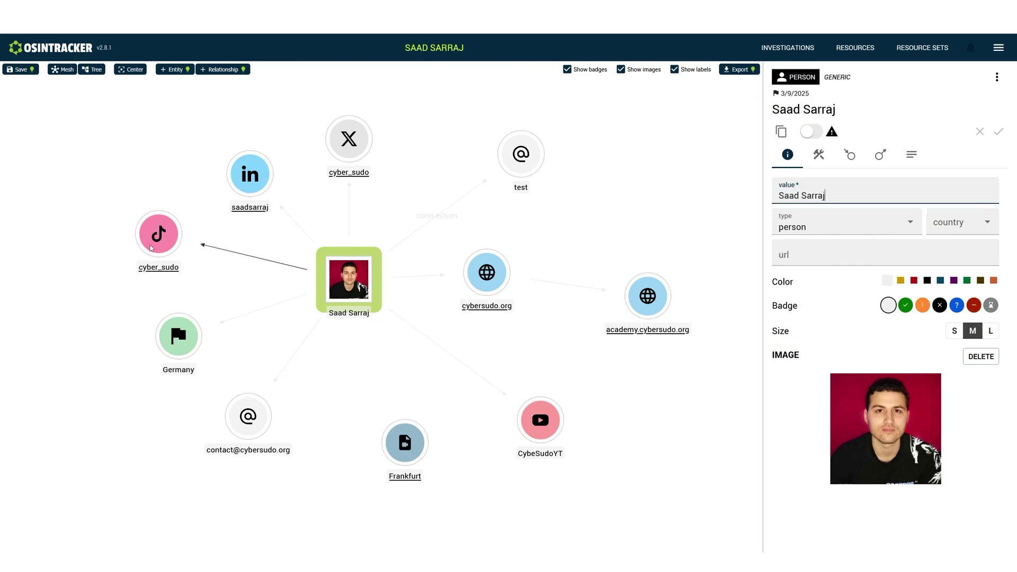
left_click(250, 175)
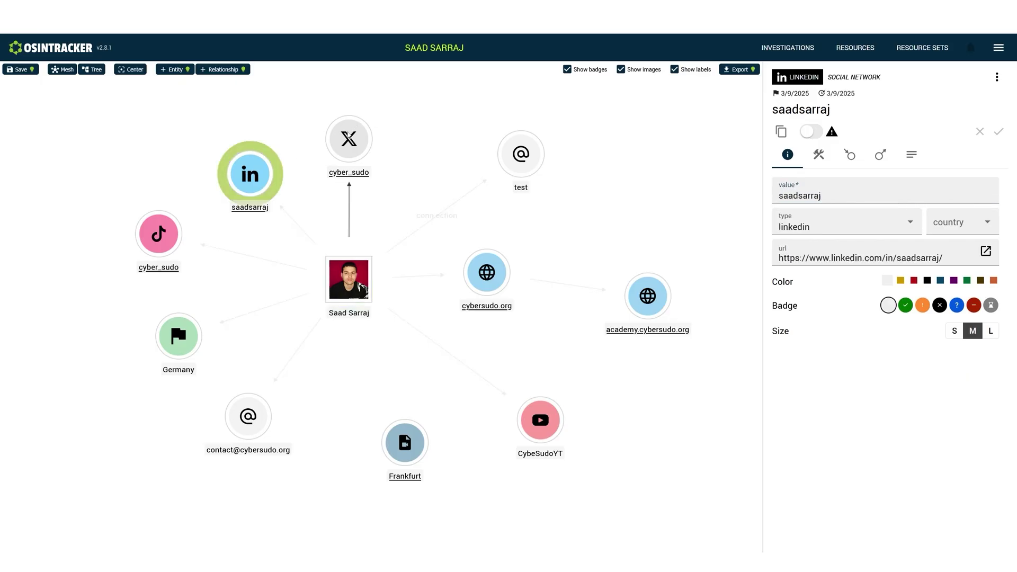
left_click(349, 139)
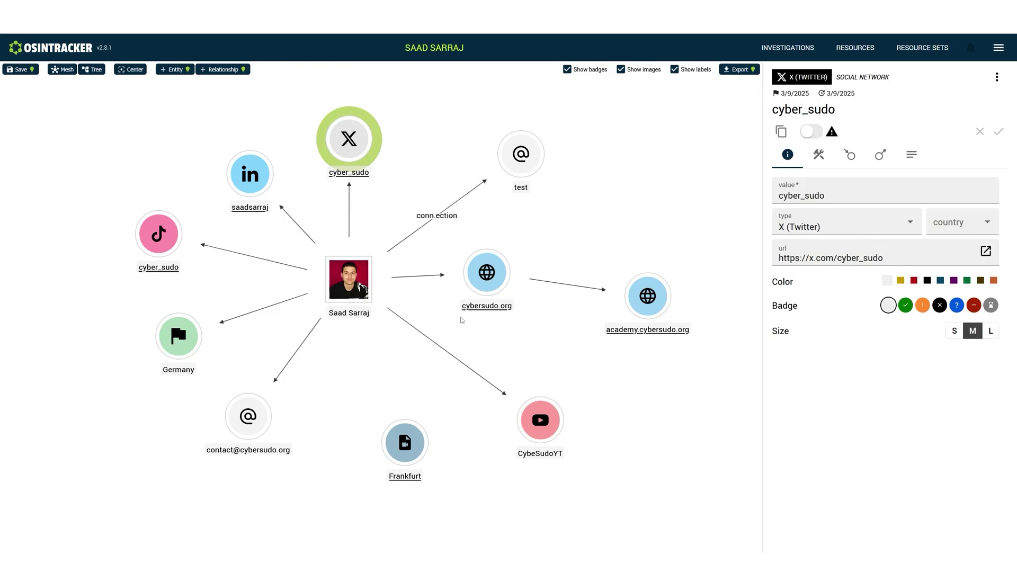
- Add a red bank entity named test2 with the orange exclamation badge and place it to the right of the test entity
double_click(565, 175)
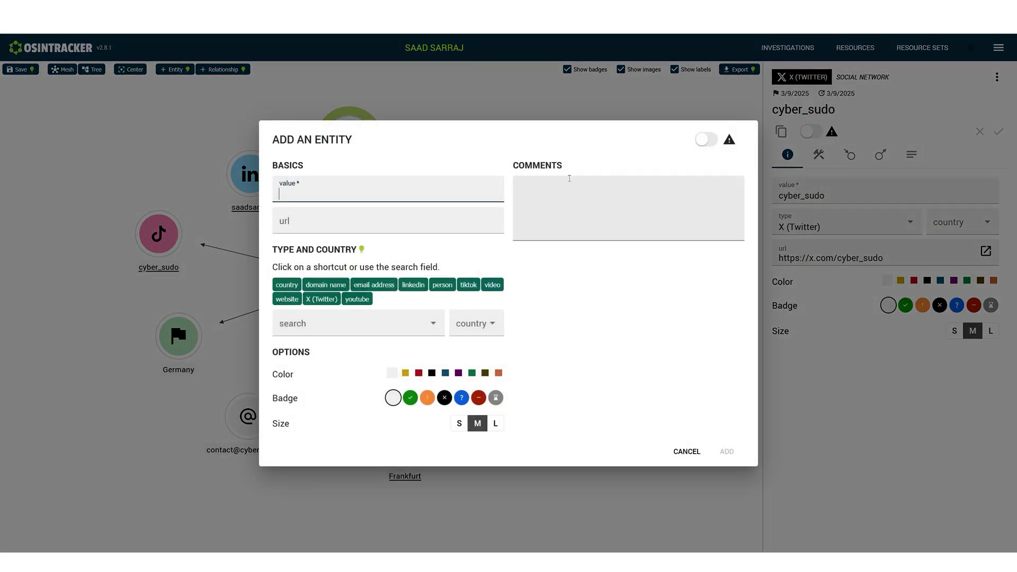
type("test2")
left_click(354, 213)
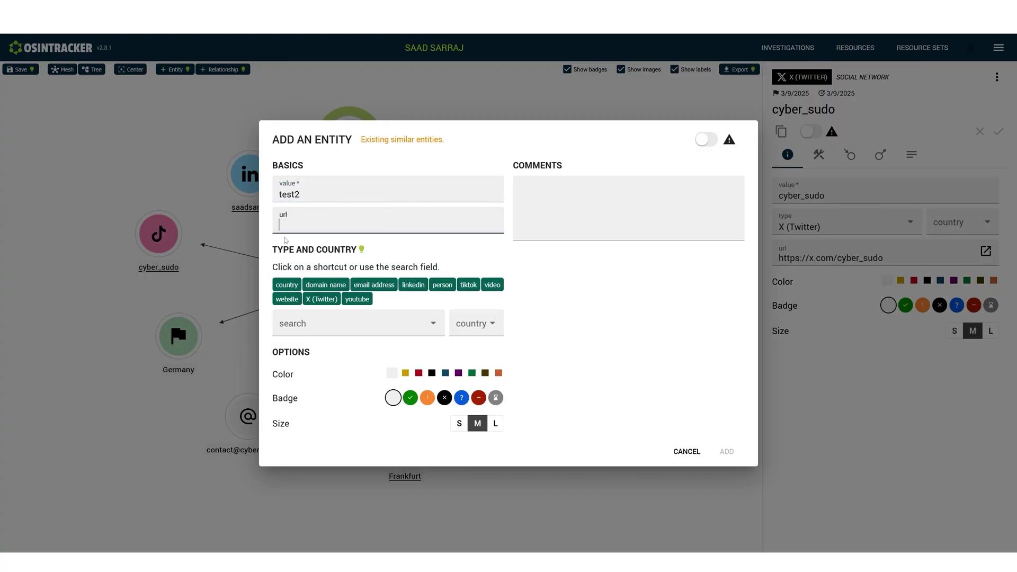
left_click(359, 315)
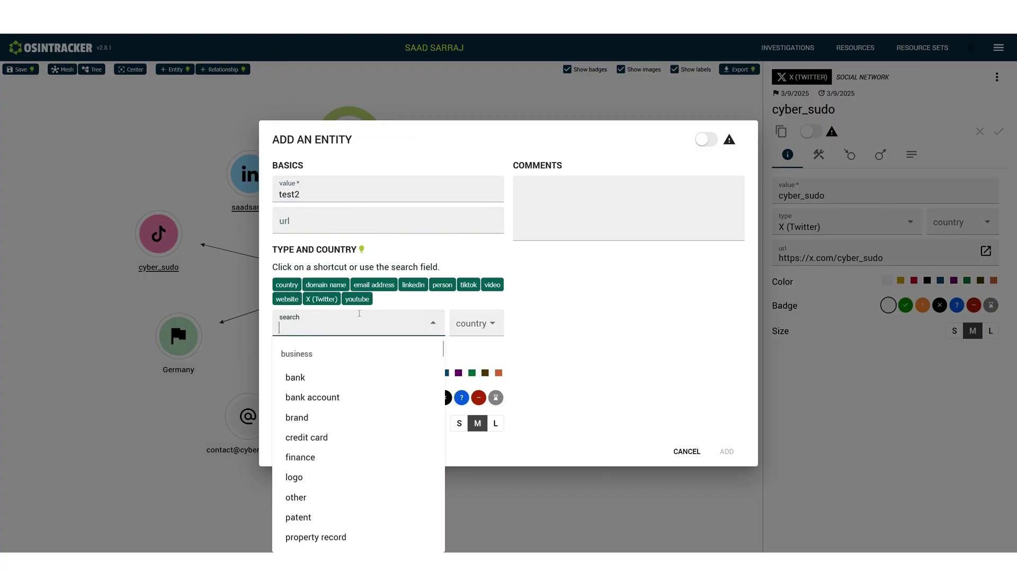
left_click(329, 375)
left_click(418, 373)
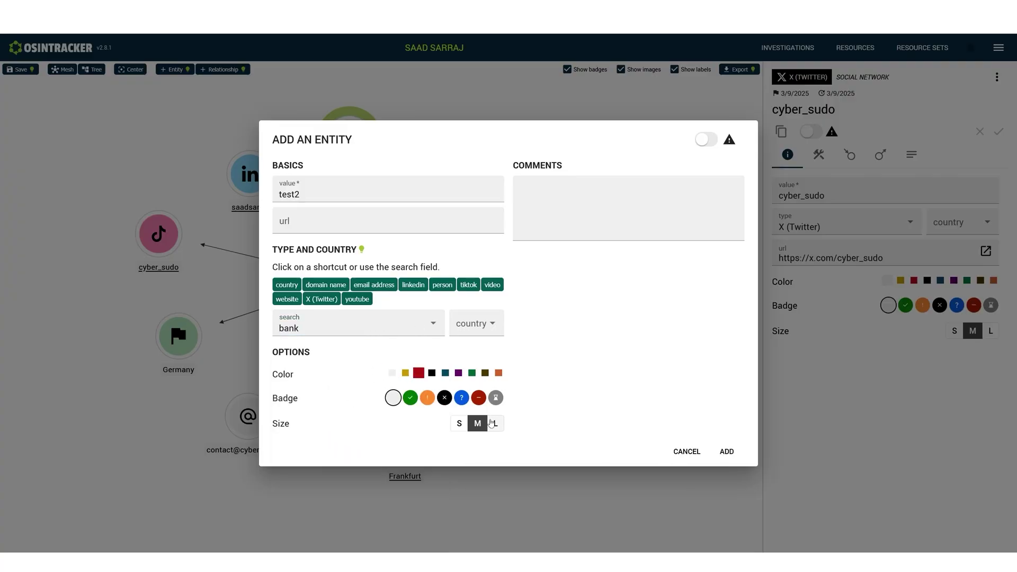
left_click(427, 398)
left_click(720, 456)
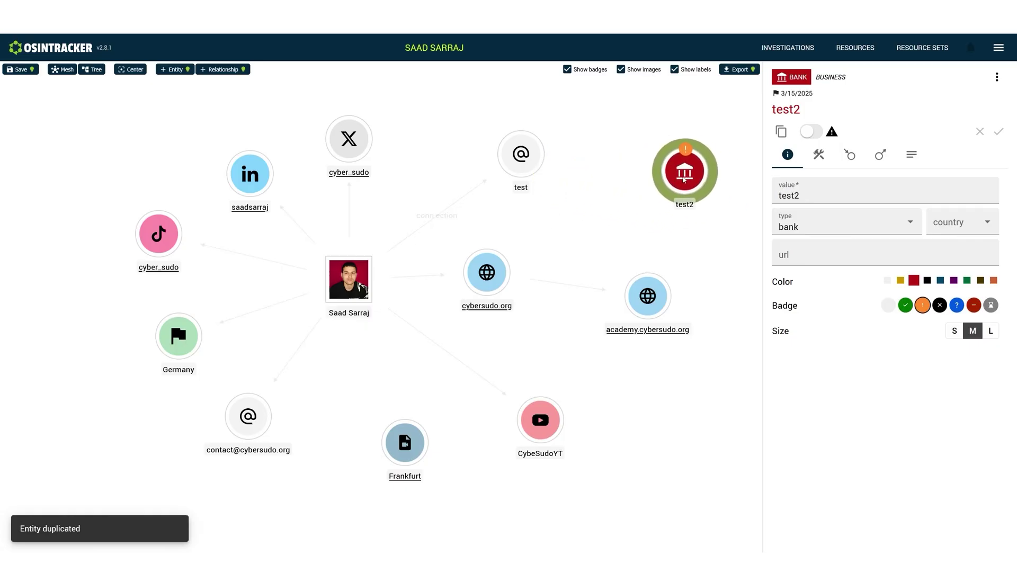
mouse_move(645, 186)
left_mouse_down()
mouse_move(647, 153)
mouse_move(655, 193)
left_mouse_up()
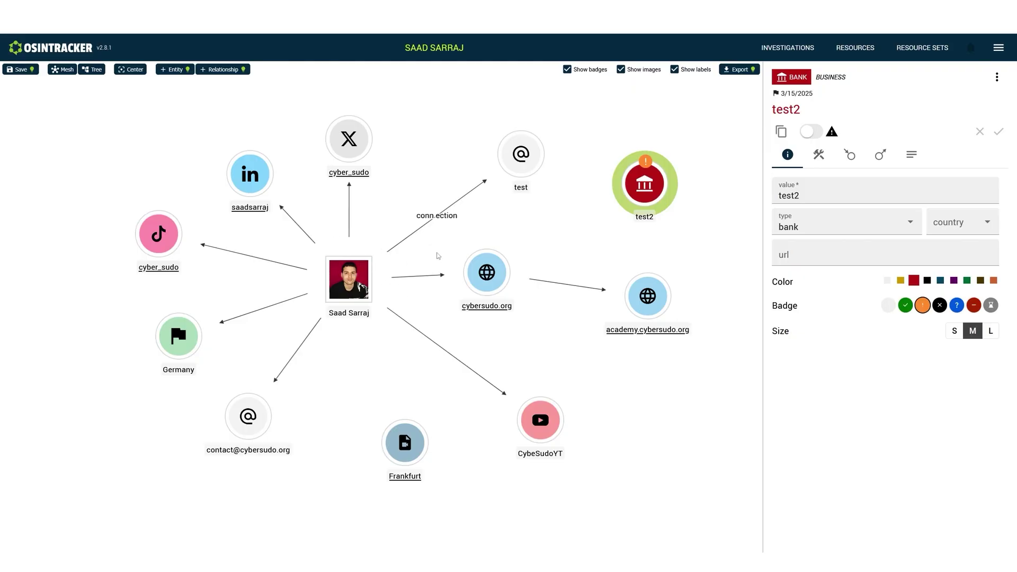
- Create a relationship labelled test from the central person to the test2 bank entity and select it
left_click(225, 70)
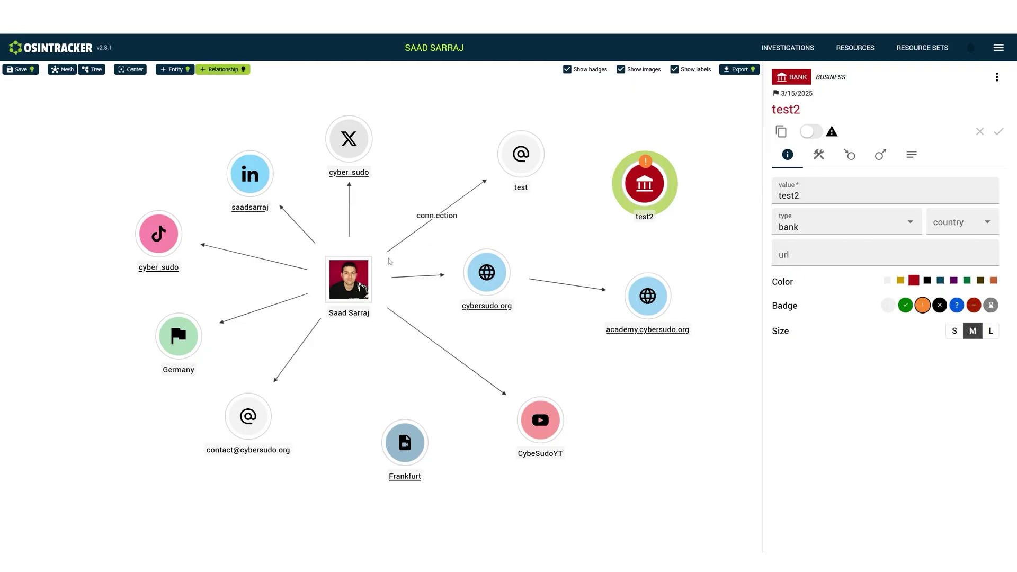
left_click_drag(353, 273, 642, 186)
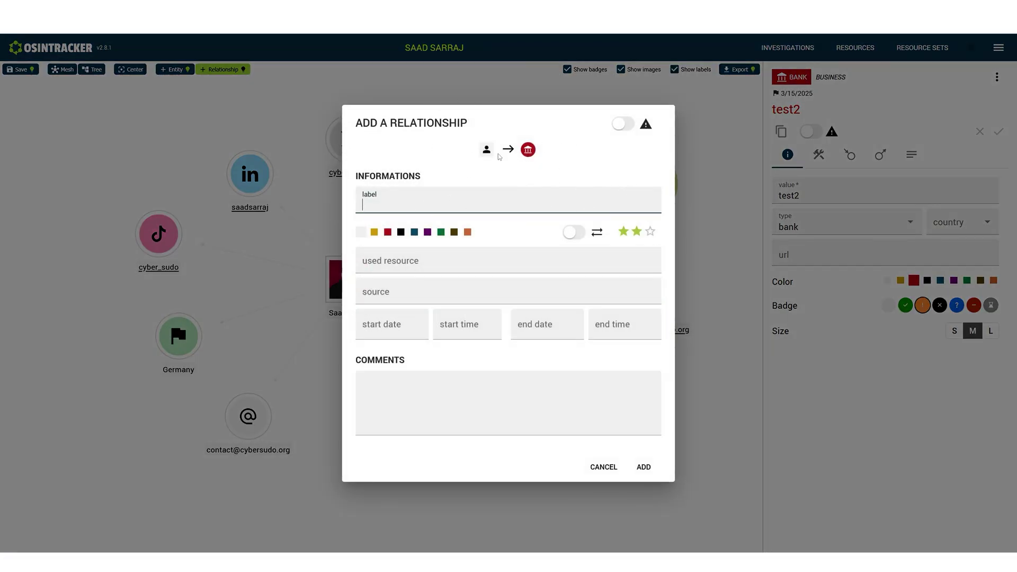
type("test")
left_click(643, 467)
left_click(503, 234)
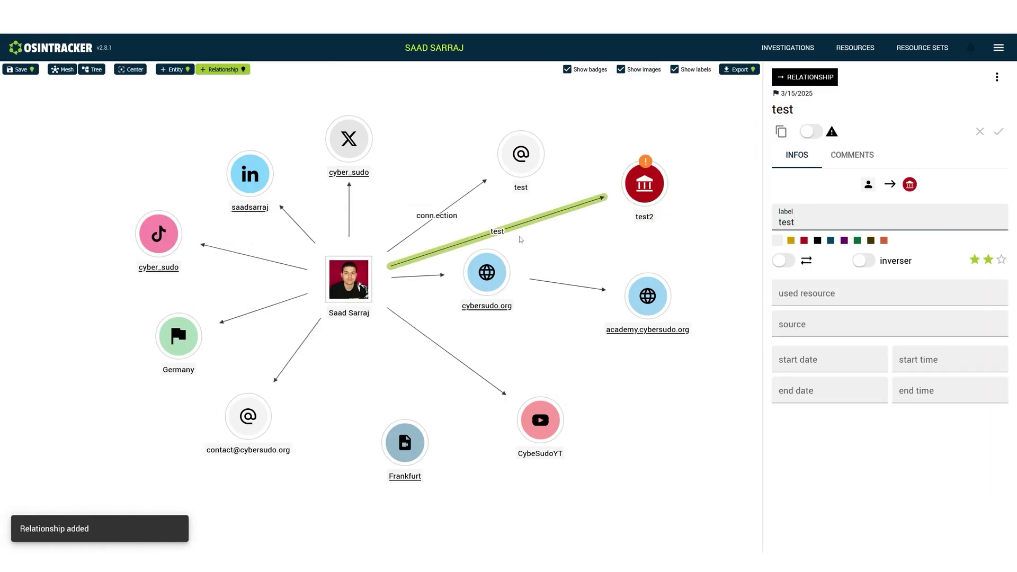
- Delete the test2 bank entity from the investigation
left_click(616, 178)
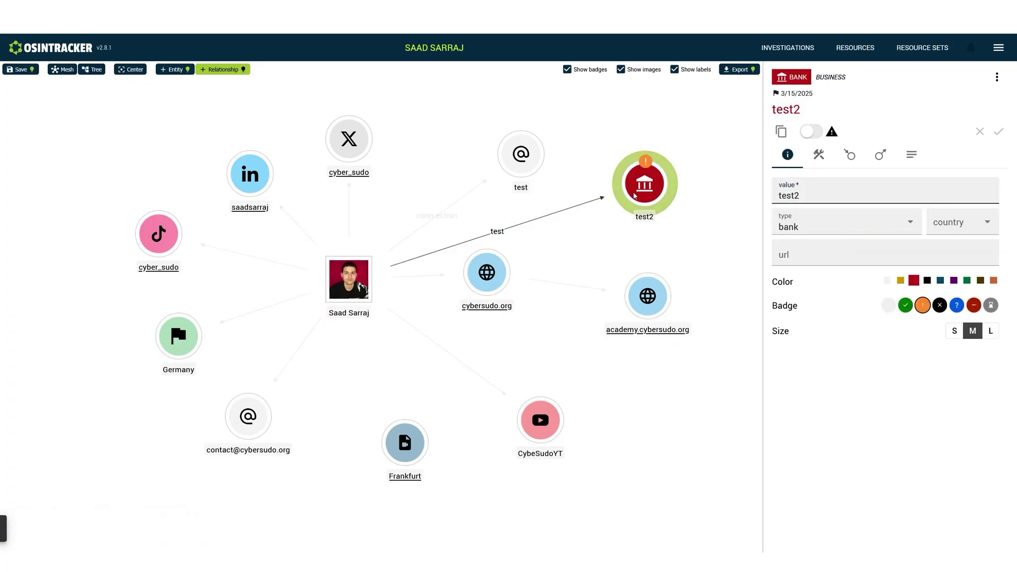
left_click(997, 77)
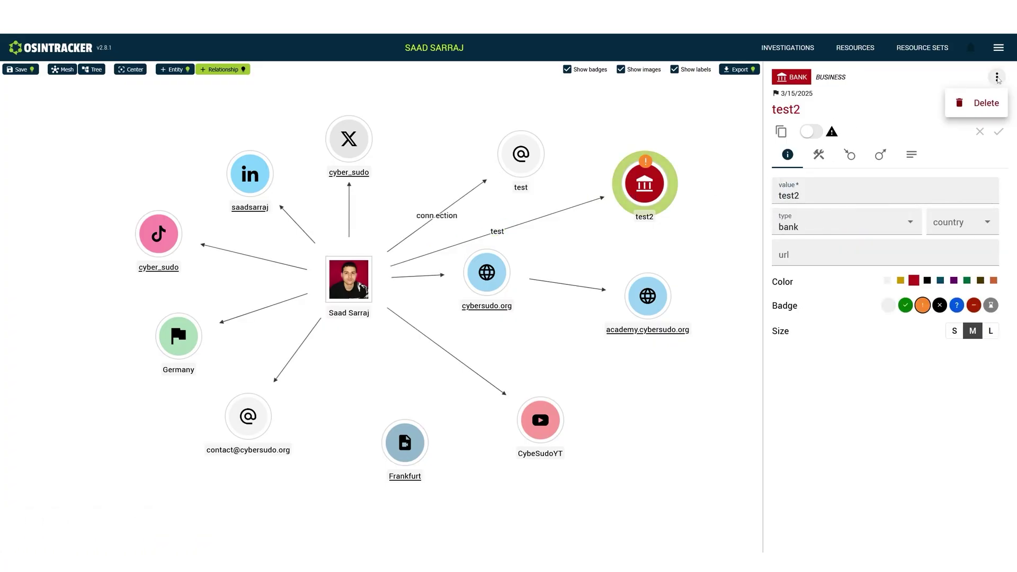
left_click(982, 102)
left_click(639, 318)
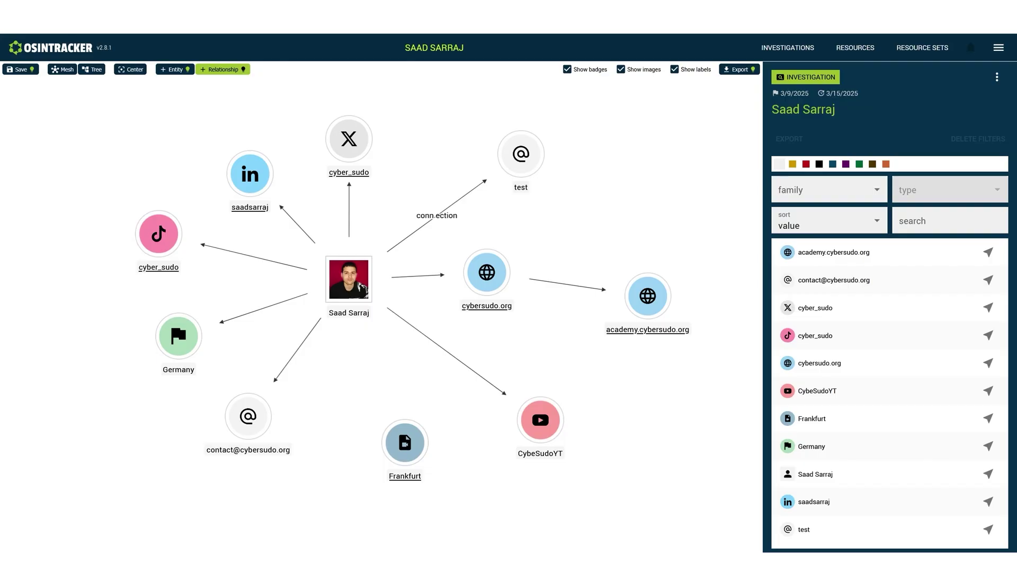
- Inspect the site's stored Indexed DB data in the browser developer tools, expanding the osintracker-v2 database
key("F12")
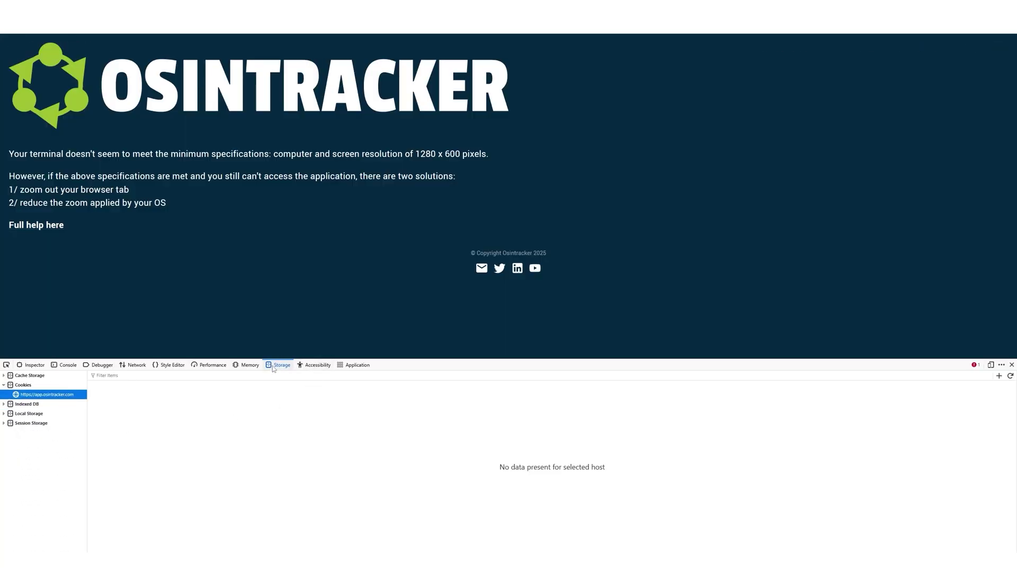
left_click(5, 404)
left_click(42, 414)
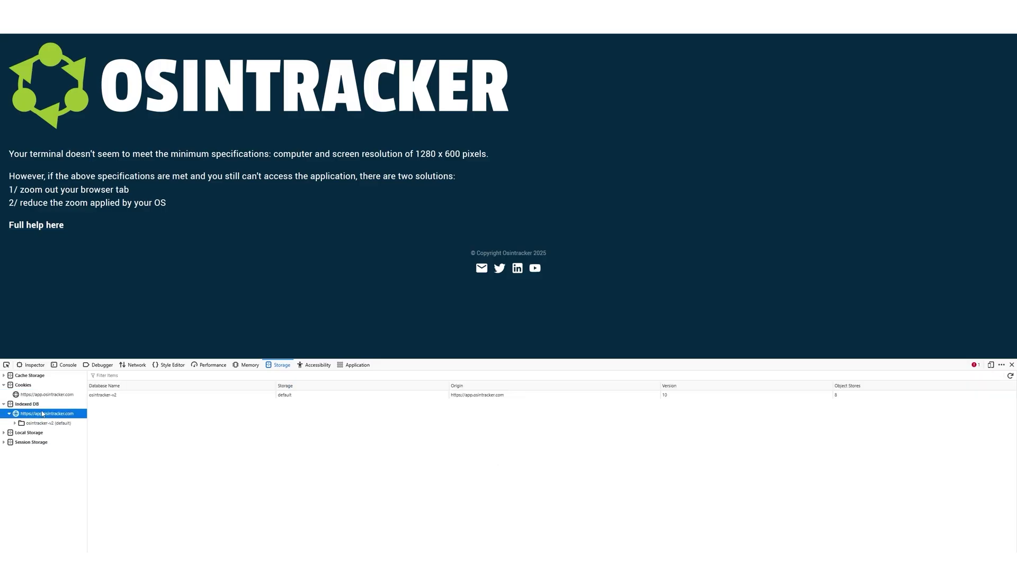
left_click(15, 423)
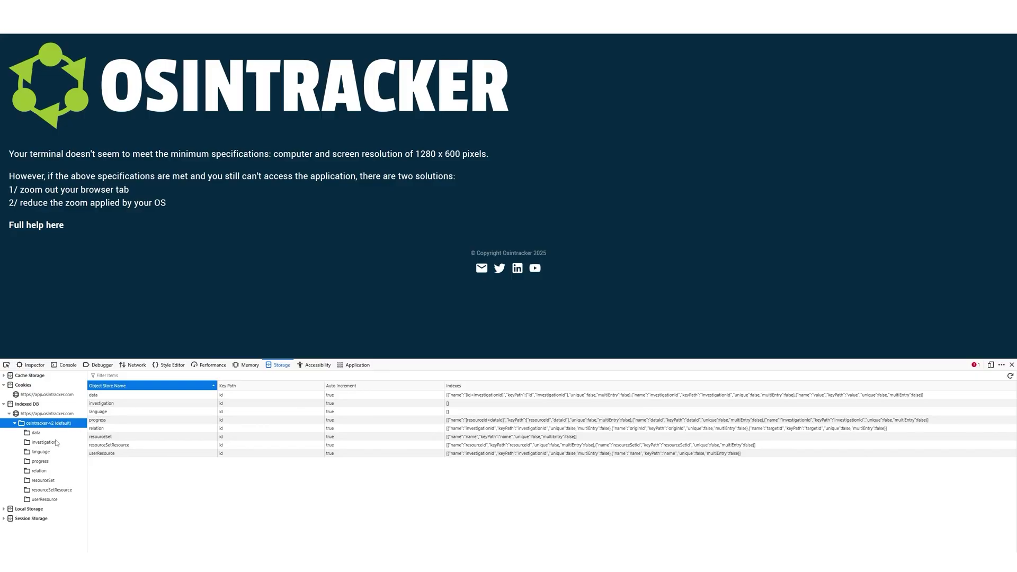
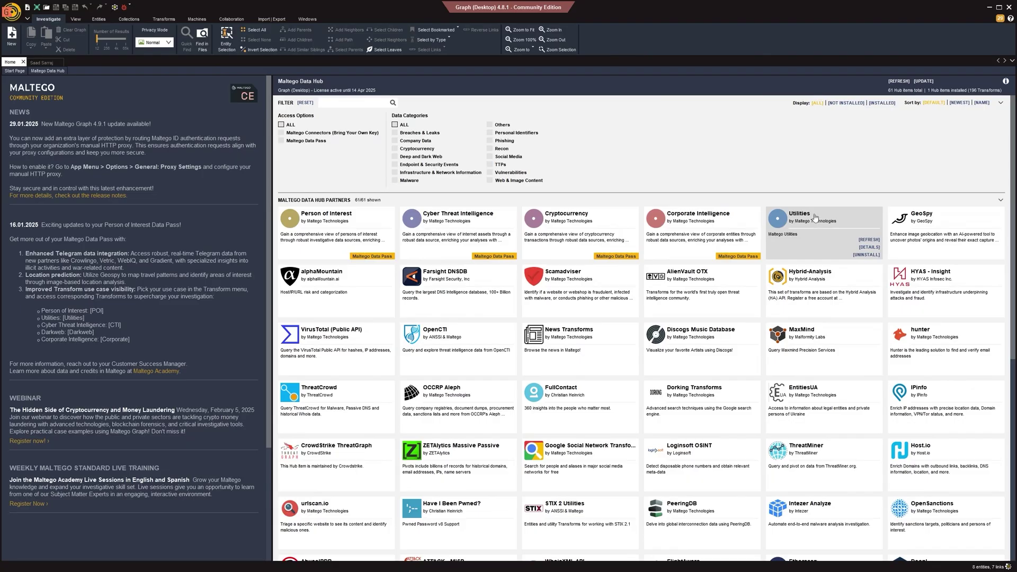
- Switch to Maltego and look through the partner listings in the Maltego Data Hub
mouse_move(603, 245)
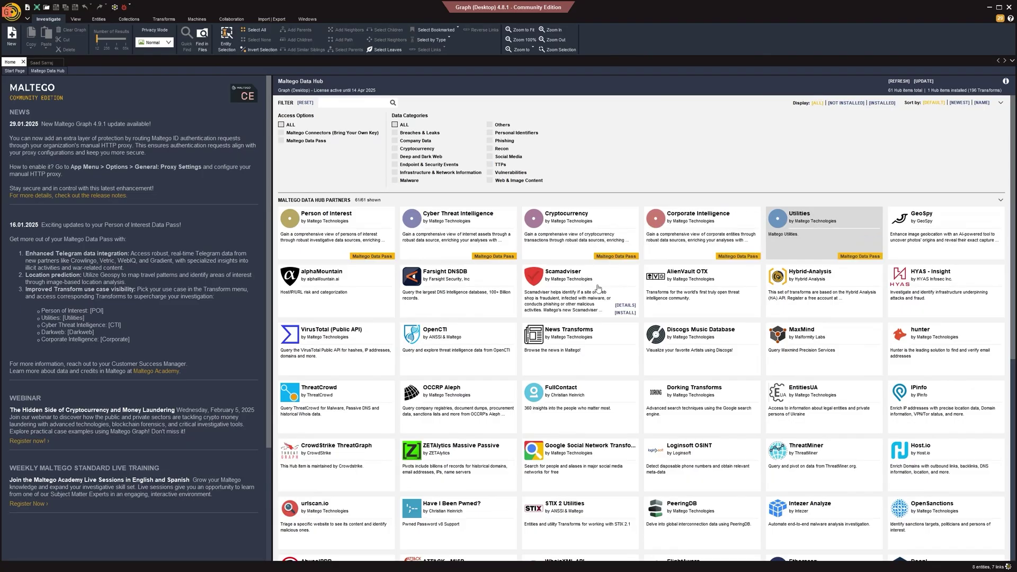
scroll(339, 276, "down", 2)
scroll(336, 280, "down", 2)
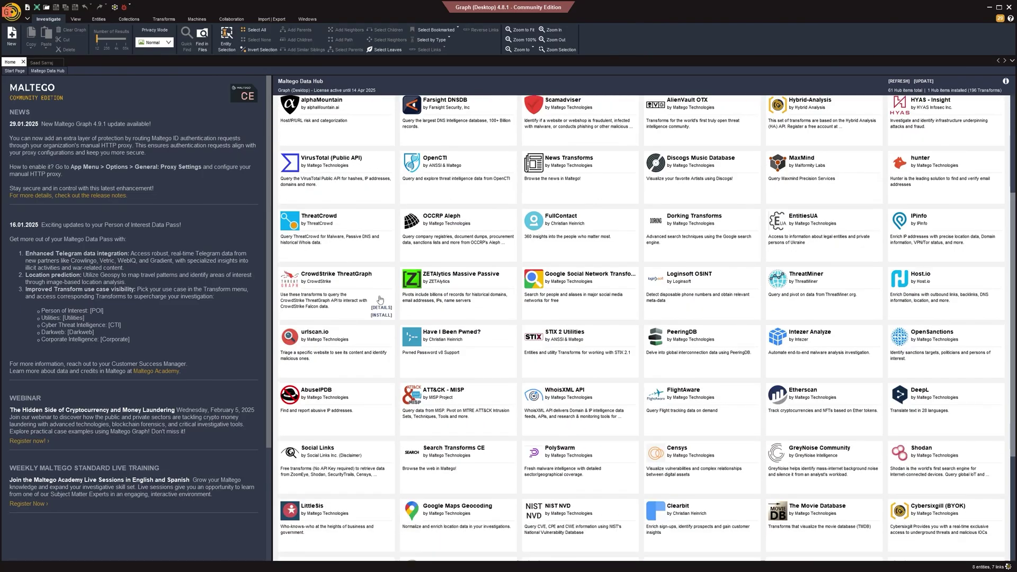
mouse_move(706, 370)
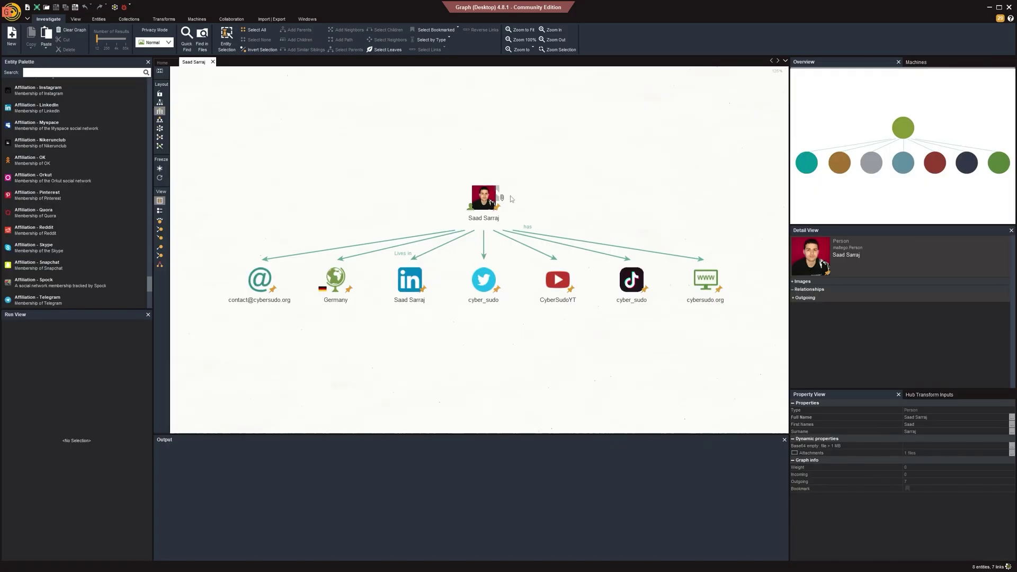
- Add an Affiliation - Nikerunclub entity above and to the left of the person on the graph and name it test
left_click(510, 195)
left_click_drag(85, 143, 358, 178)
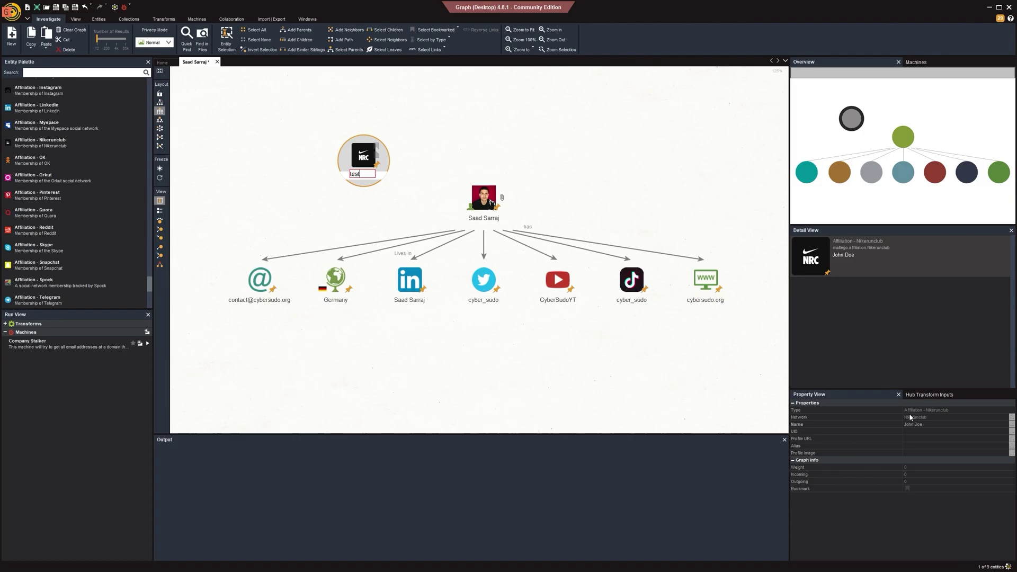
left_click(908, 438)
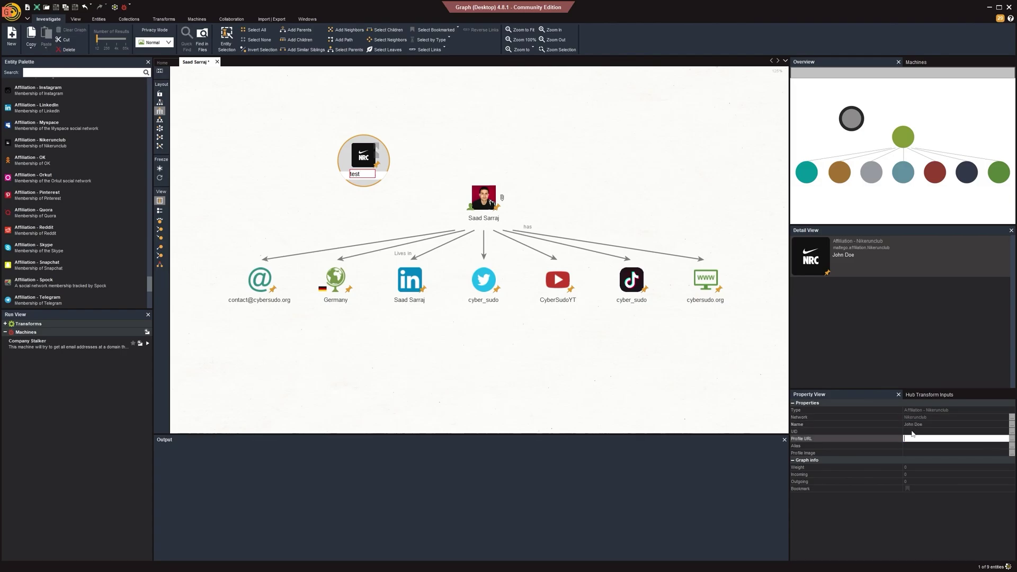
left_click(917, 446)
left_click(916, 452)
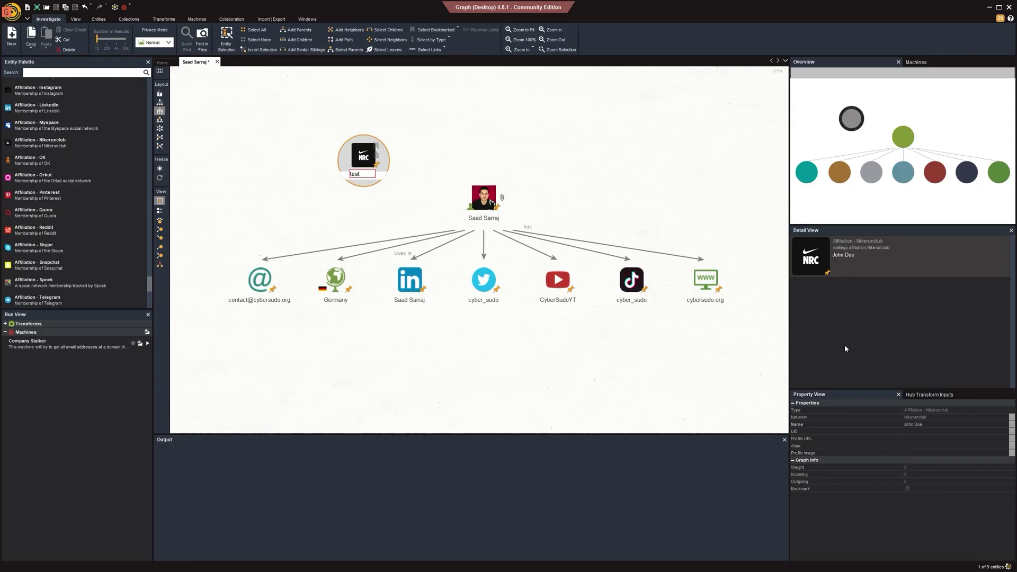
left_click(326, 203)
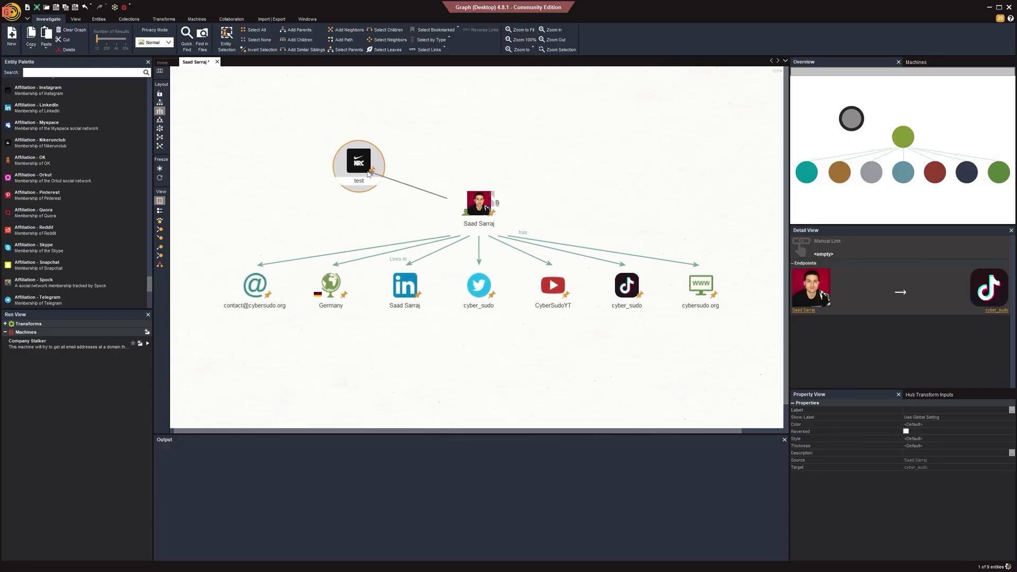
- Link the person entity to the Nikerunclub test entity with a connection labelled Test
left_click_drag(358, 170, 358, 168)
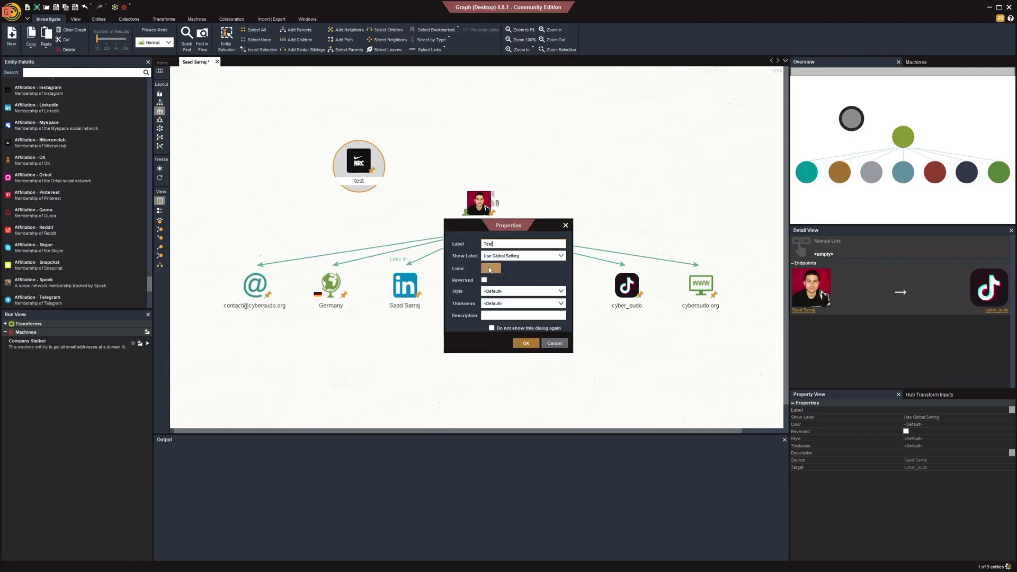
left_click(525, 343)
- Move the person entity up and to the right, and rearrange the graph with a different automatic layout
left_click(482, 205)
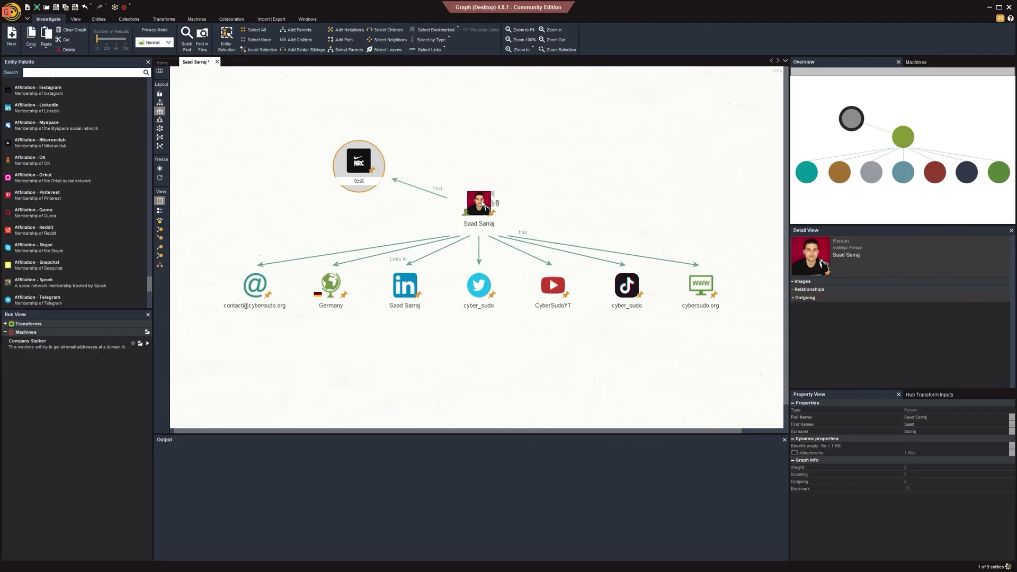
left_click_drag(487, 204, 512, 169)
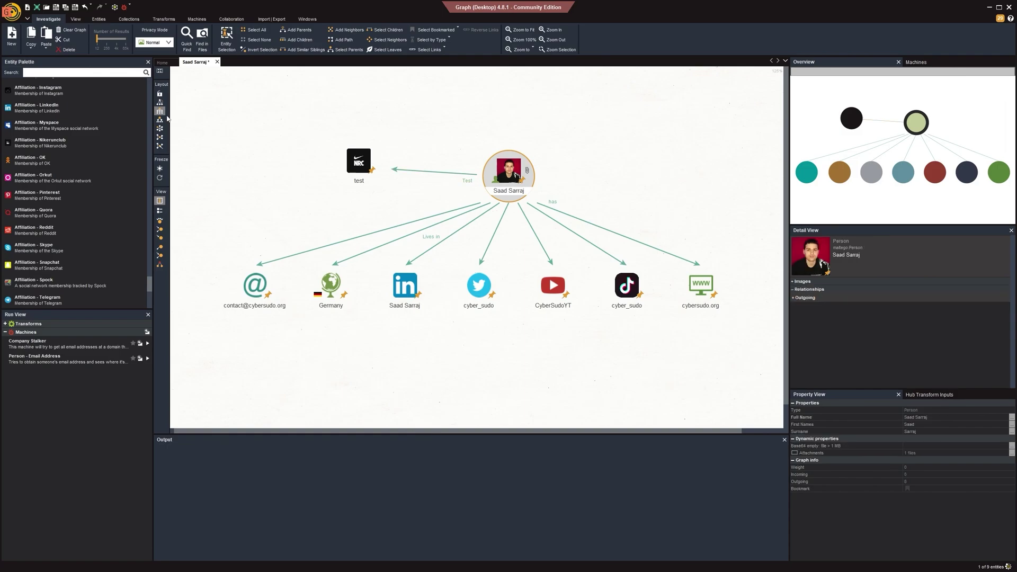
left_click(159, 147)
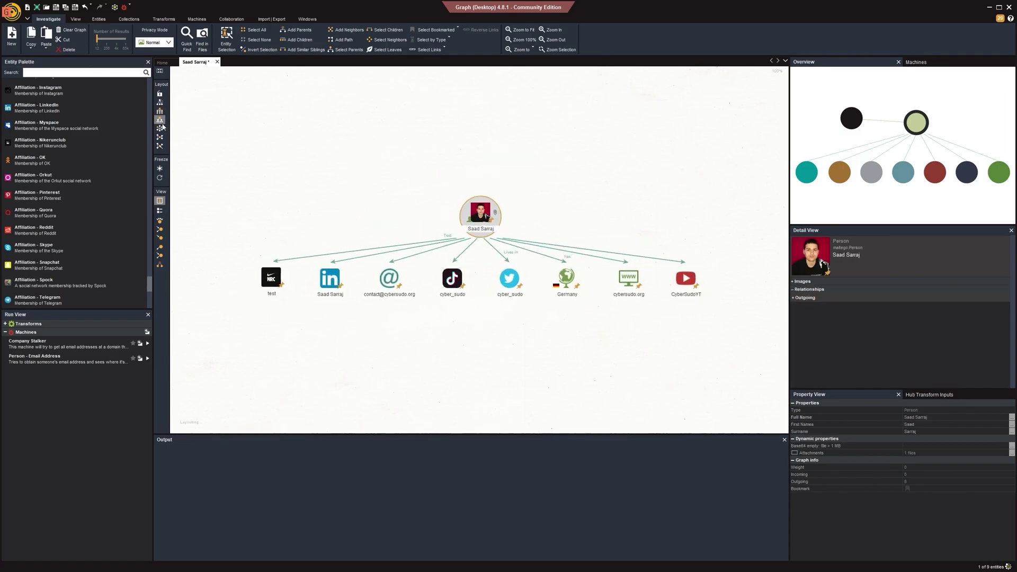
left_click(334, 221)
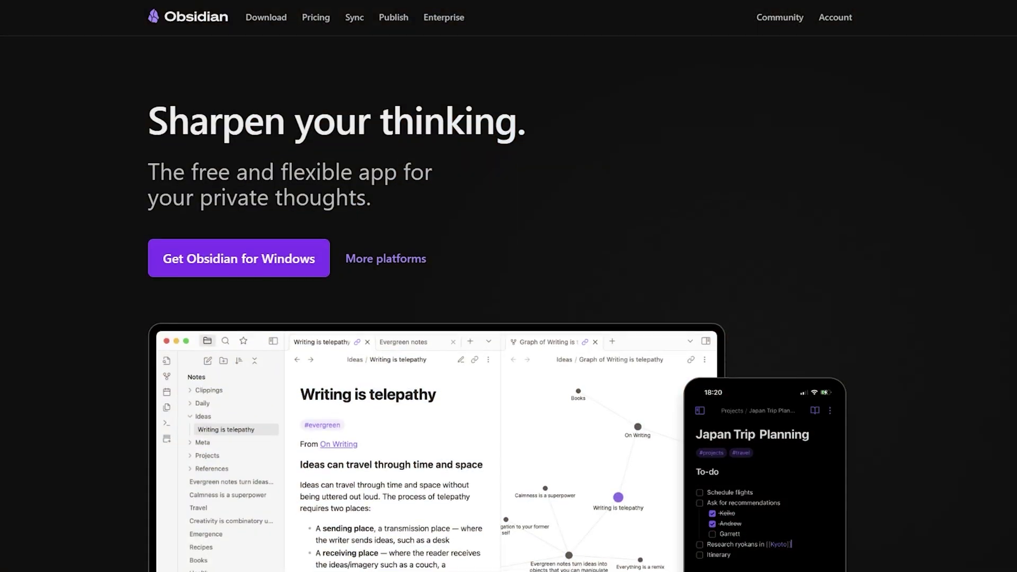
- Look through the Obsidian home page, then switch to the Obsidian app and examine the investigation canvas with its linked profile cards
scroll(497, 331, "down", 2)
scroll(497, 331, "down", 3)
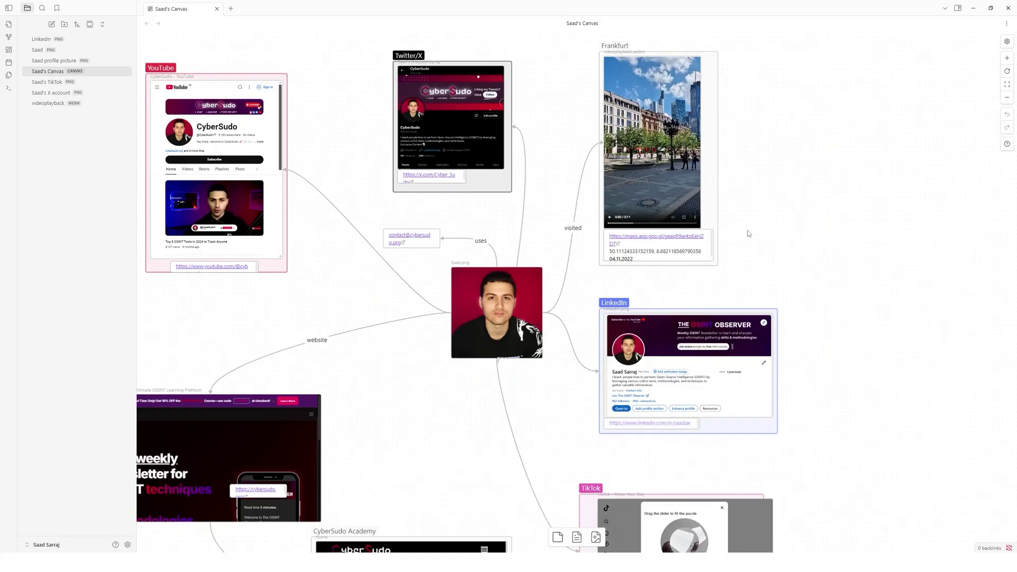
left_click_drag(751, 226, 807, 204)
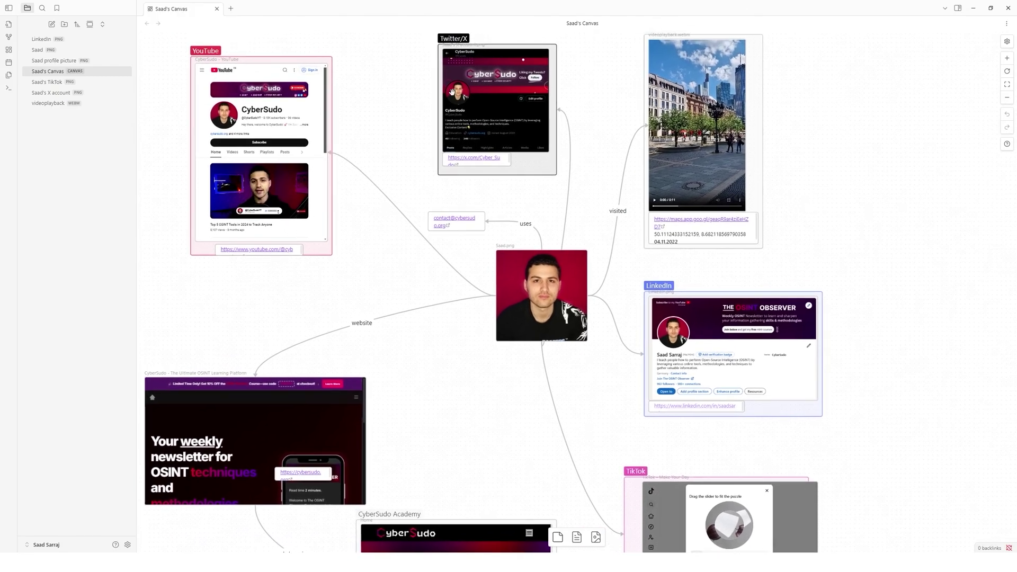
left_click_drag(694, 269, 722, 296)
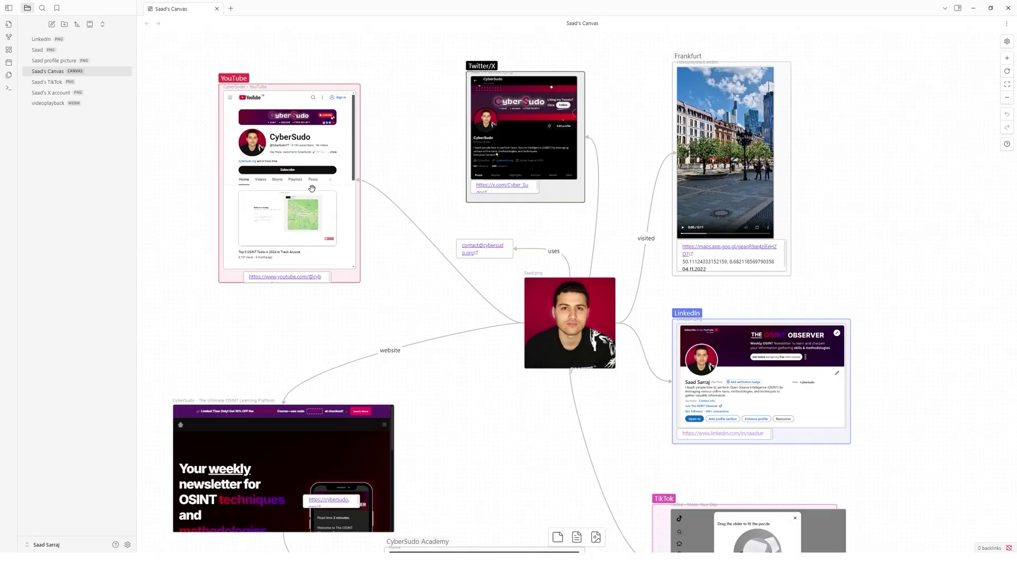
- Browse the embedded YouTube channel page and inspect the Twitter/X and LinkedIn profile cards on the canvas
left_click(285, 211)
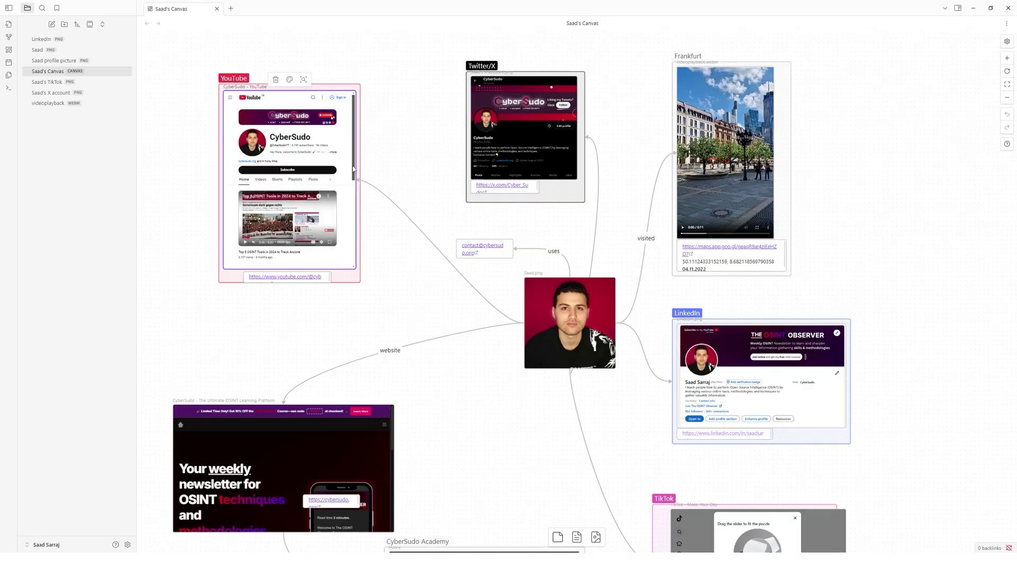
scroll(353, 158, "down", 5)
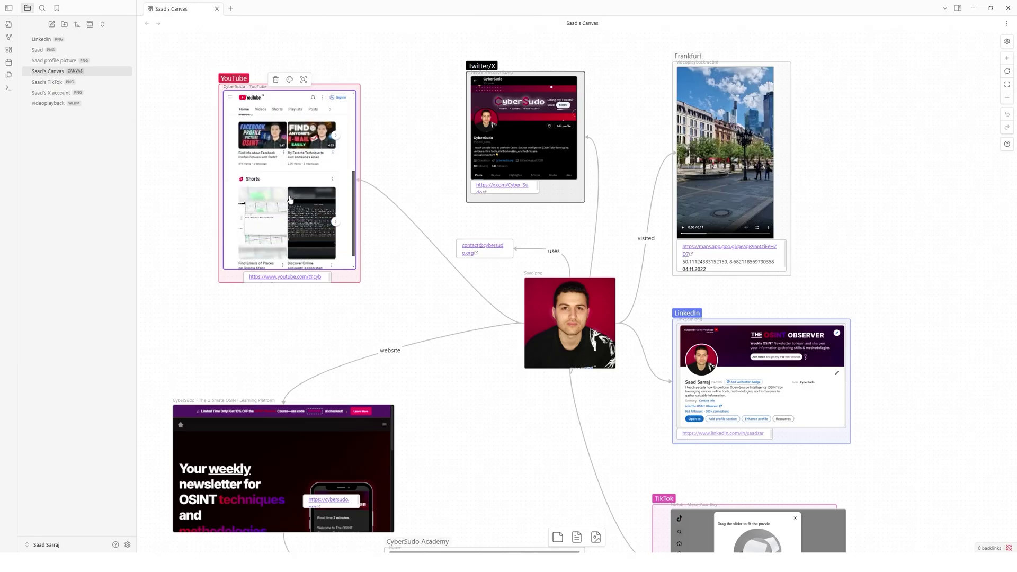
scroll(353, 181, "up", 5)
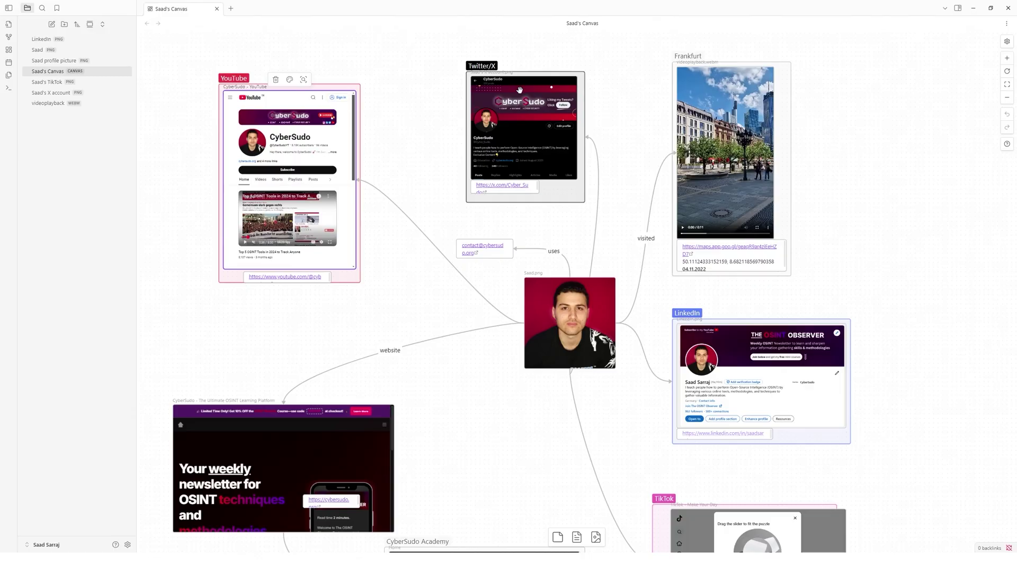
left_click(520, 146)
left_click(801, 366)
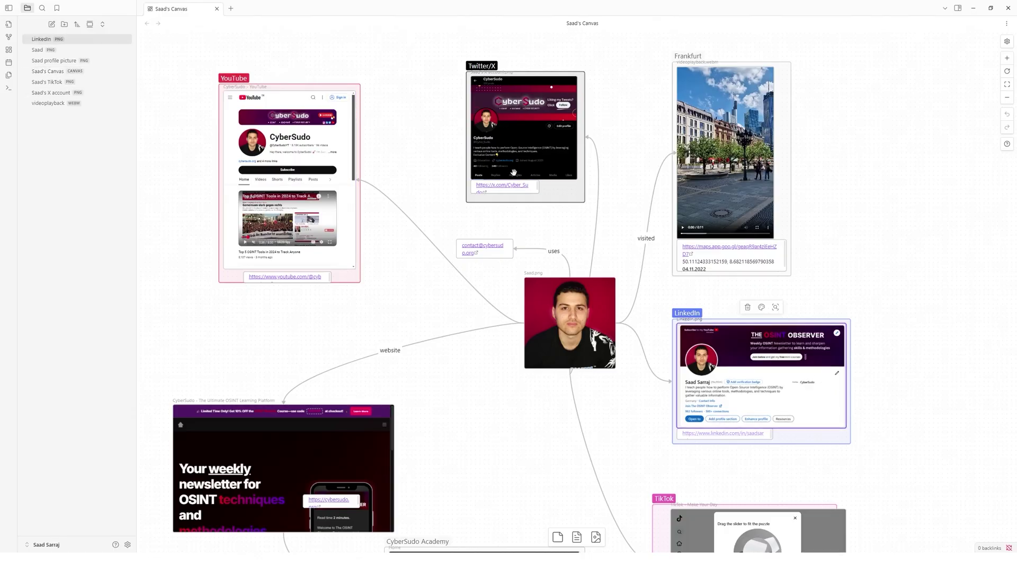
- Inspect the TikTok card and browse the embedded CyberSudo website page linked to the person
scroll(880, 405, "down", 3)
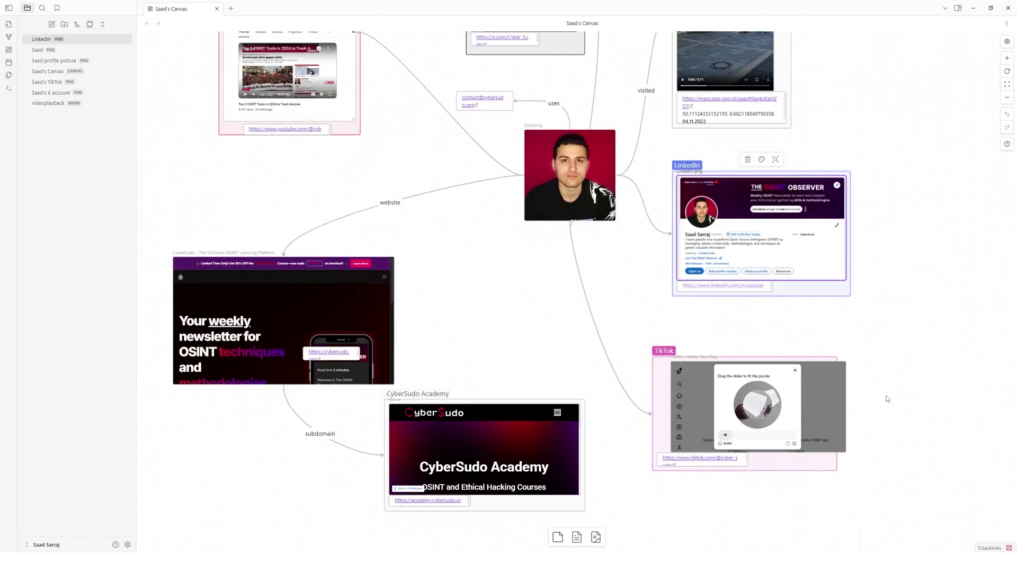
left_click(745, 435)
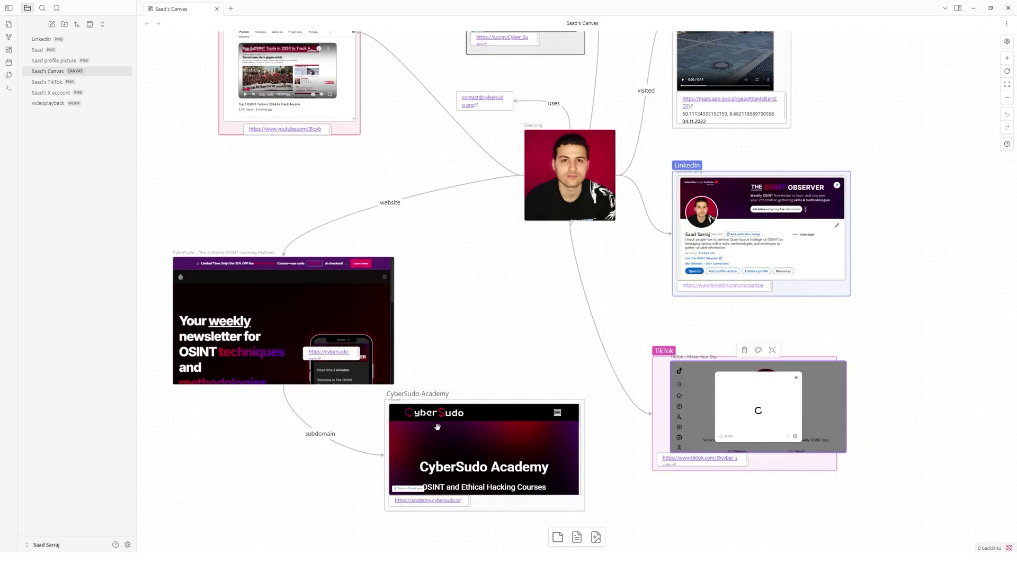
left_click(306, 334)
scroll(306, 333, "down", 2)
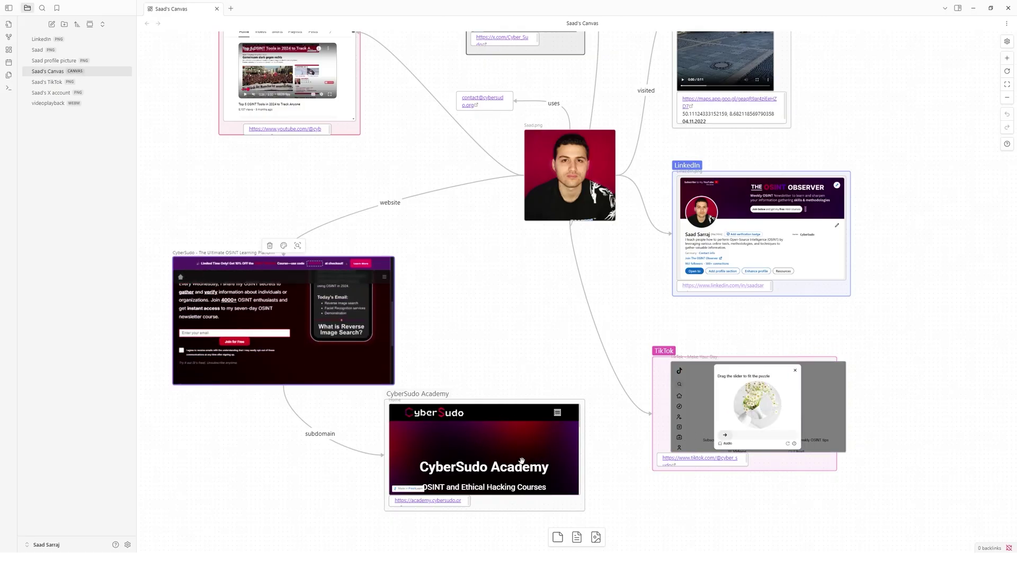
scroll(554, 364, "up", 2)
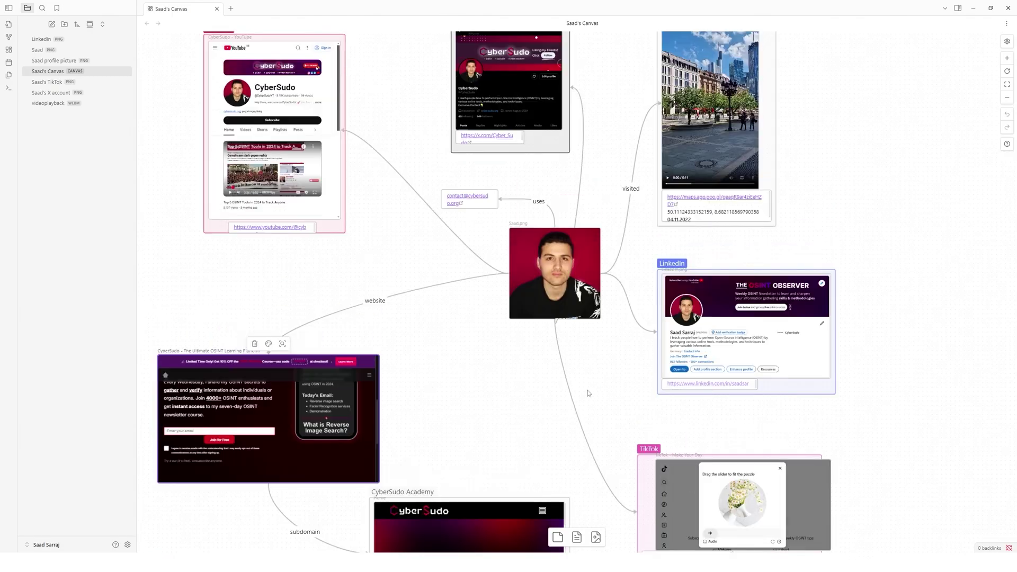
- Play the first seconds of the Frankfurt video and examine the note with the map link, coordinates and date beneath it
scroll(862, 293, "up", 2)
scroll(754, 200, "up", 4)
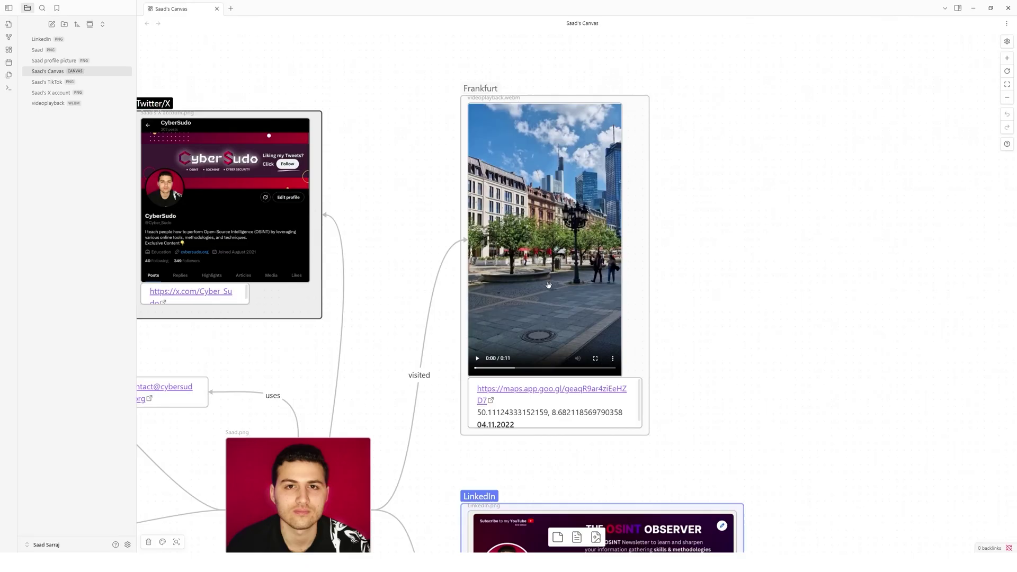
left_click(474, 359)
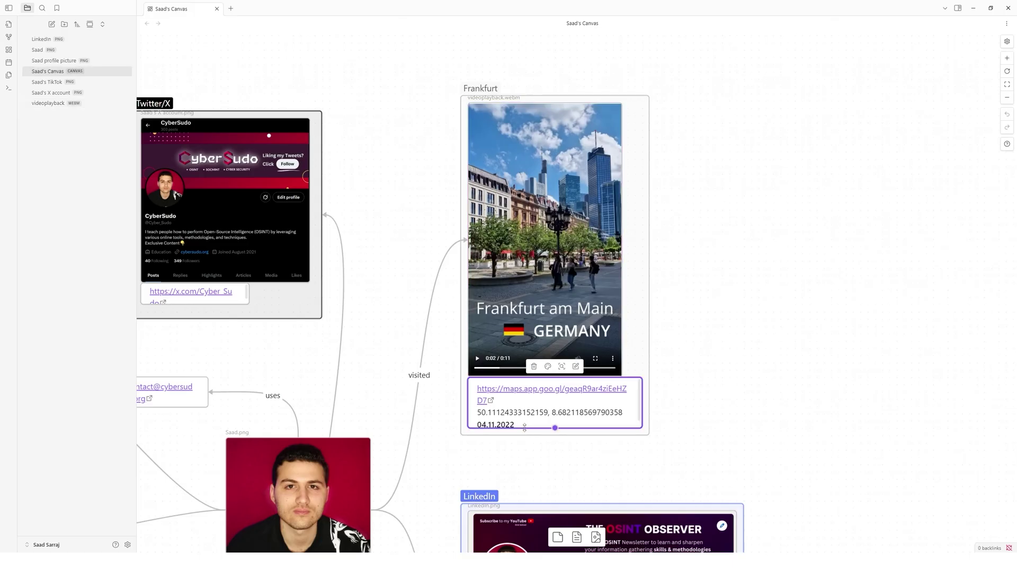
left_click(482, 364)
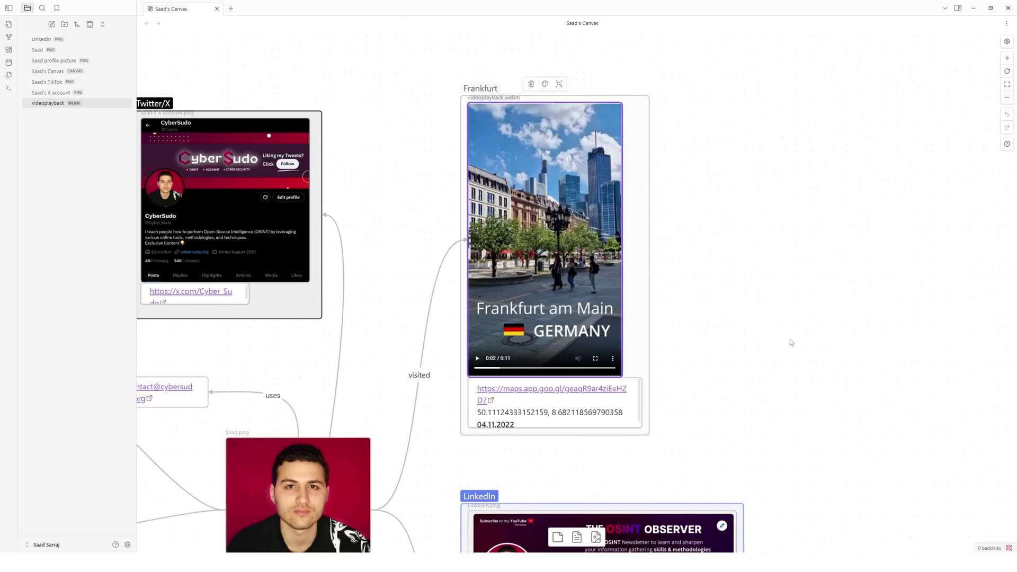
- Review how the cards across the whole canvas connect to the person and re-examine the Frankfurt card
scroll(472, 391, "down", 3)
key("shift+1")
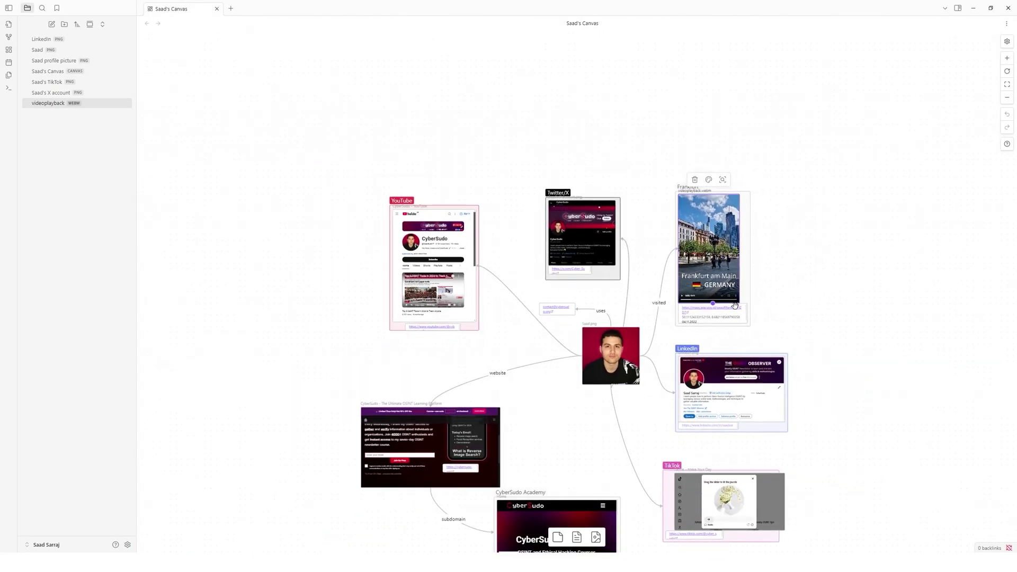
scroll(742, 320, "up", 4)
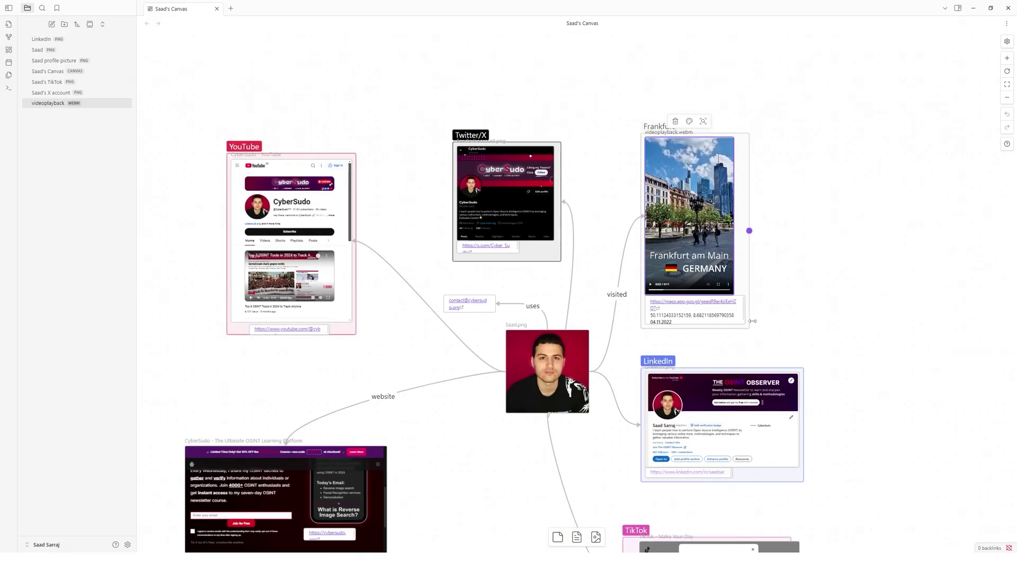
right_click(781, 234)
left_click(772, 250)
scroll(773, 250, "up", 3)
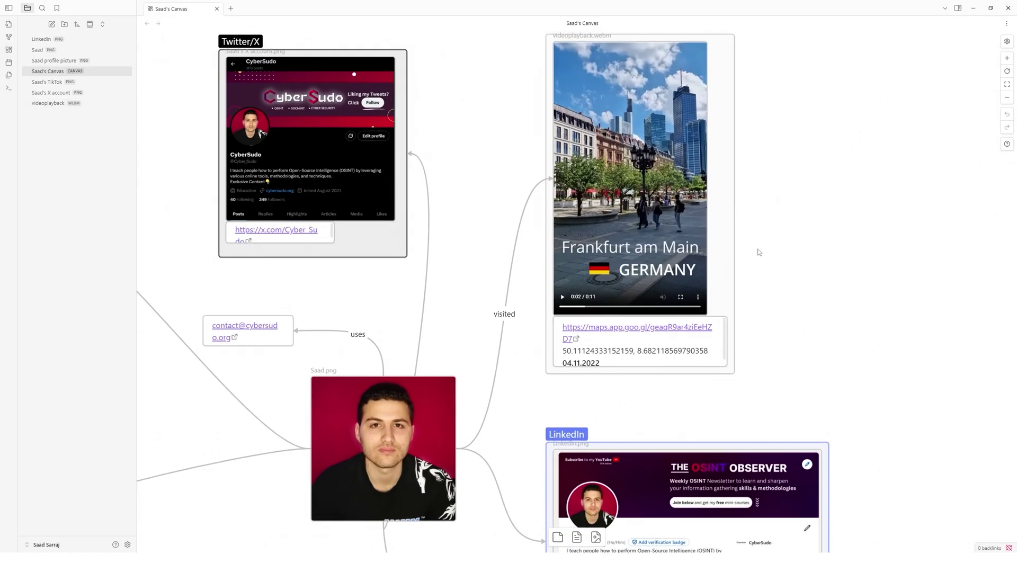